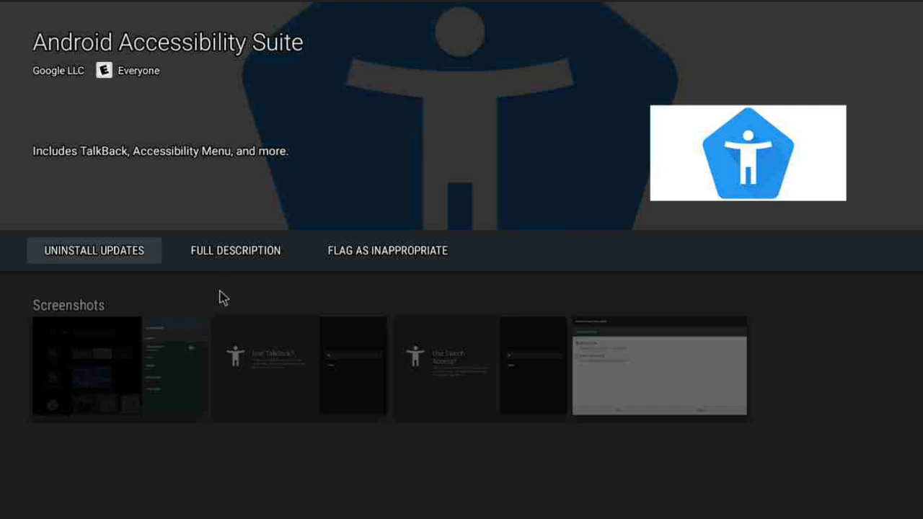
Replace the Play Store search 'acc' with 'dev' so Developer Tools is listed first
{"action": "key", "text": "Escape"}
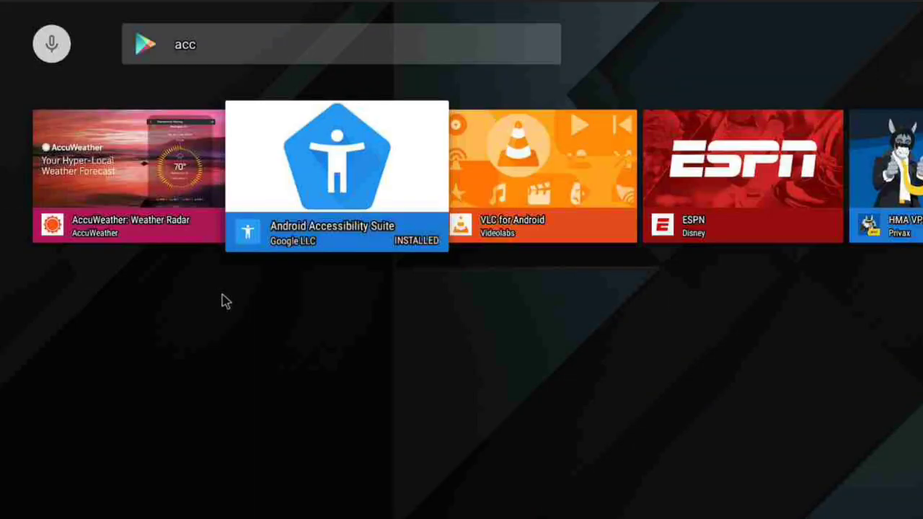
{"action": "left_click", "coordinate": [217, 56]}
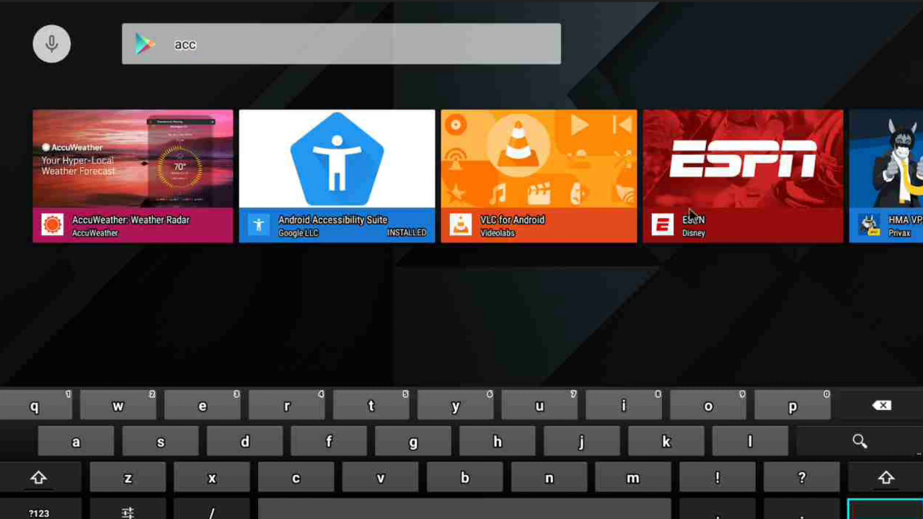
{"action": "left_click", "coordinate": [917, 406]}
{"action": "left_click", "coordinate": [917, 406]}
{"action": "left_click", "coordinate": [917, 406]}
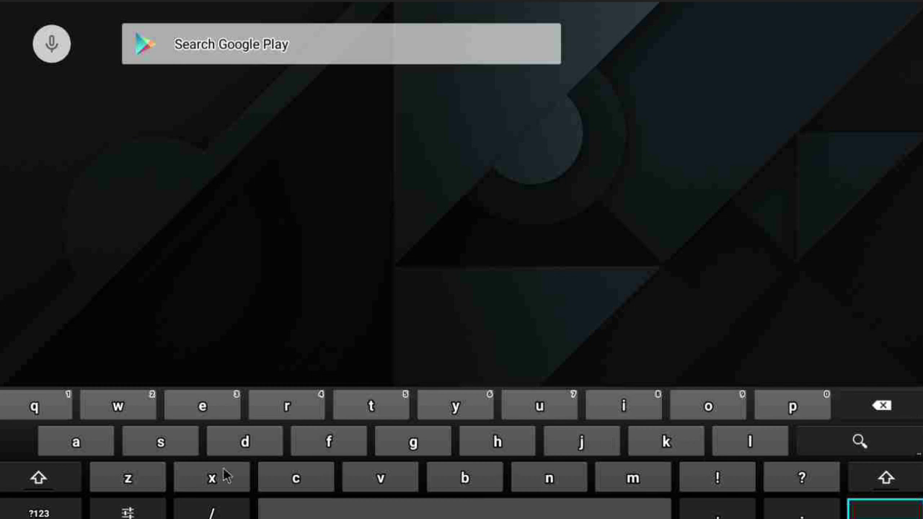
{"action": "left_click", "coordinate": [227, 440]}
{"action": "left_click", "coordinate": [225, 414]}
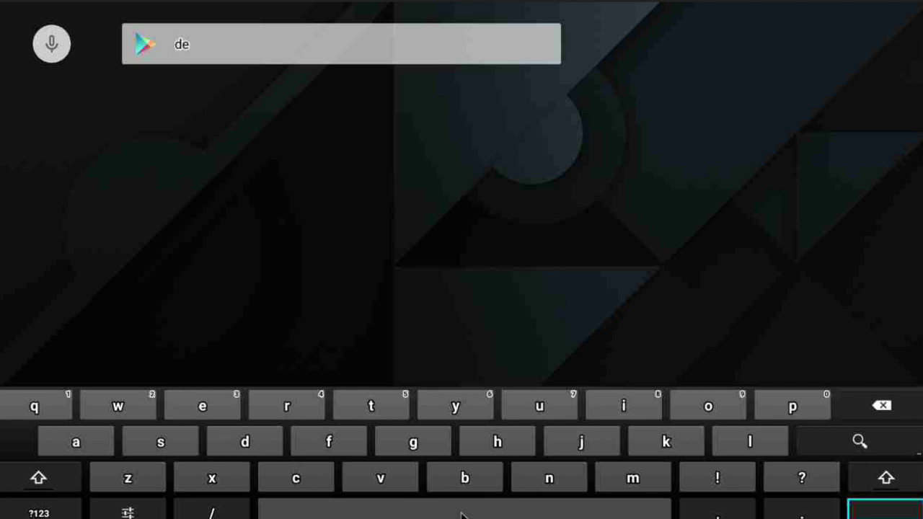
{"action": "left_click", "coordinate": [378, 479]}
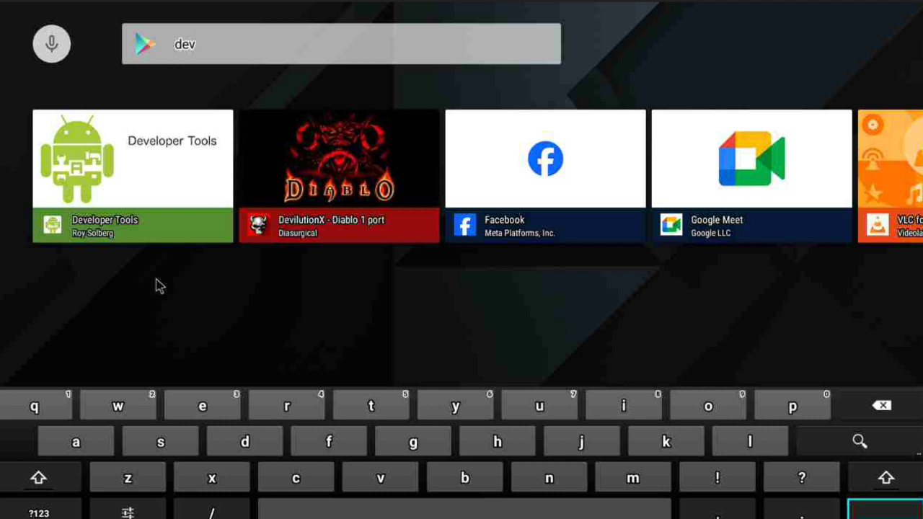
Open the Developer Tools result and install it from its details page
{"action": "left_click", "coordinate": [179, 209]}
{"action": "left_click", "coordinate": [200, 200]}
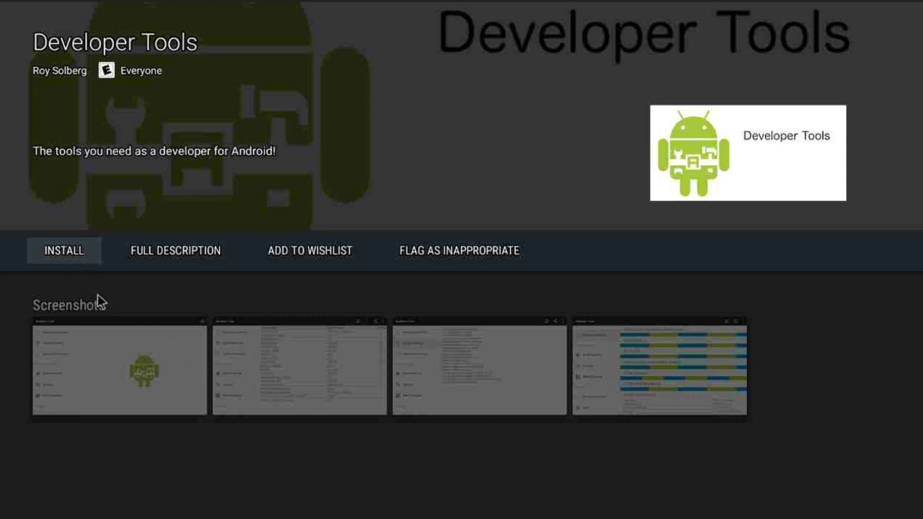
{"action": "left_click", "coordinate": [72, 260]}
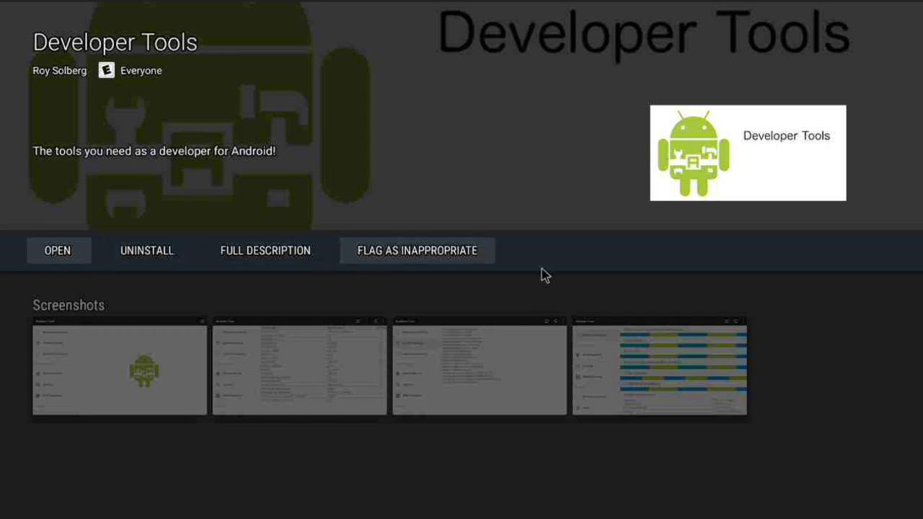
Leave the Play Store for the launcher and select Developer Tools in the TV Apps row
{"action": "key", "text": "Escape"}
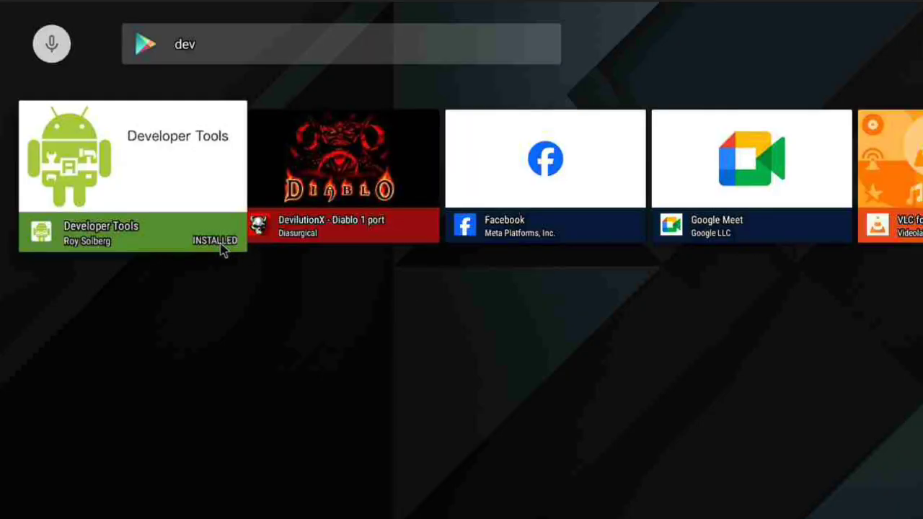
{"action": "key", "text": "Escape"}
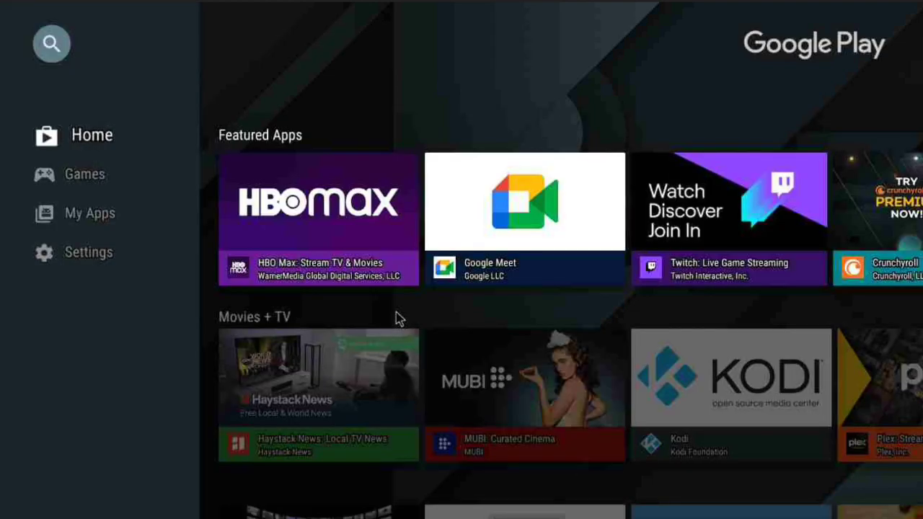
{"action": "key", "text": "Escape"}
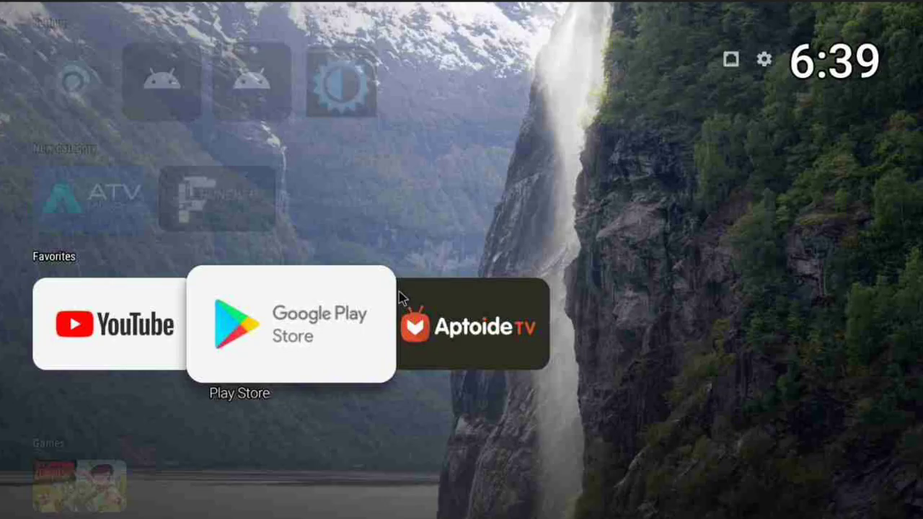
{"action": "key", "text": "Down"}
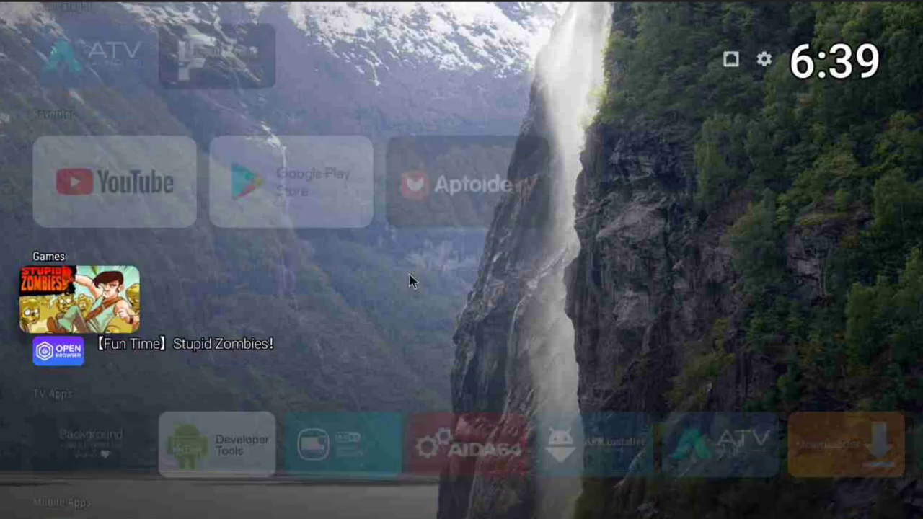
{"action": "key", "text": "Down"}
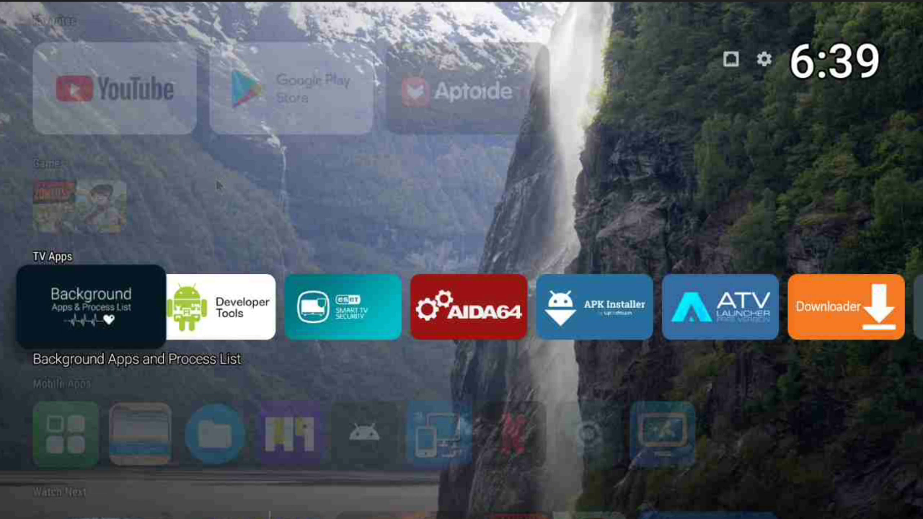
{"action": "left_click", "coordinate": [223, 315]}
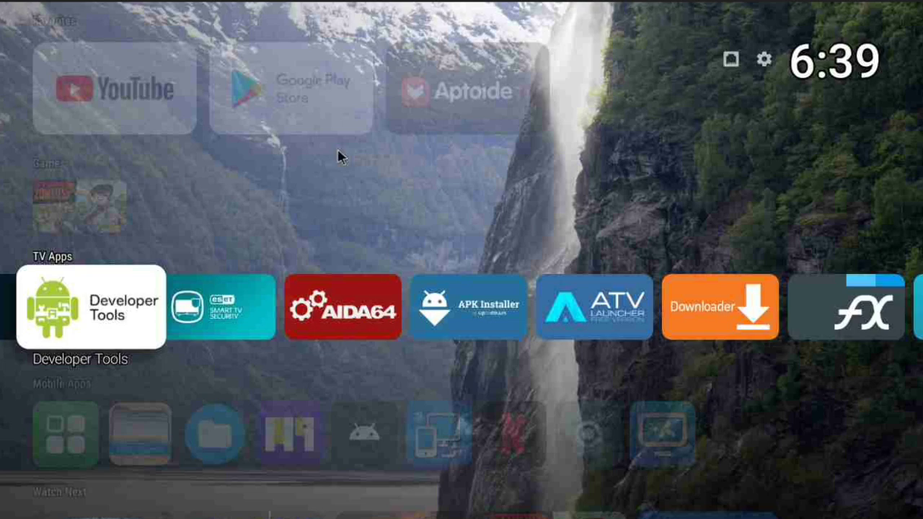
Launch Developer Tools and browse its Developer options panel down to Show taps, then close it
{"action": "key", "text": "Return"}
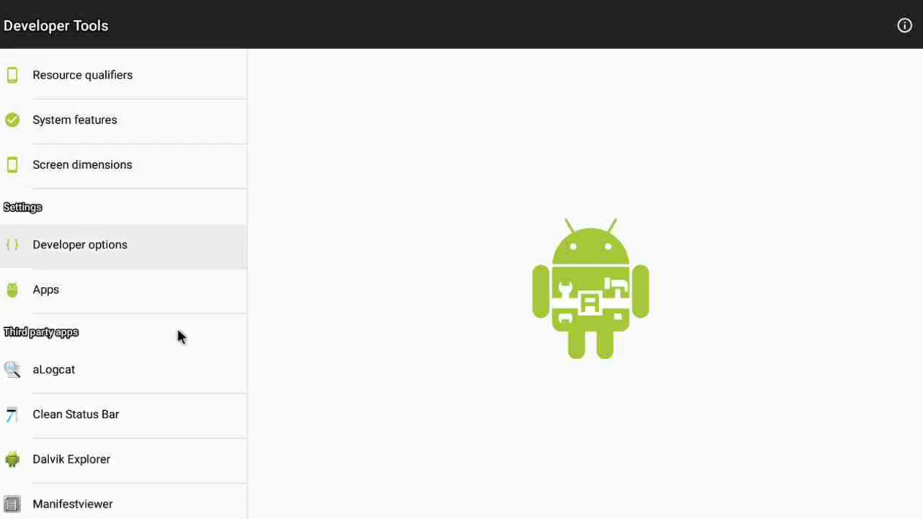
{"action": "key", "text": "Return"}
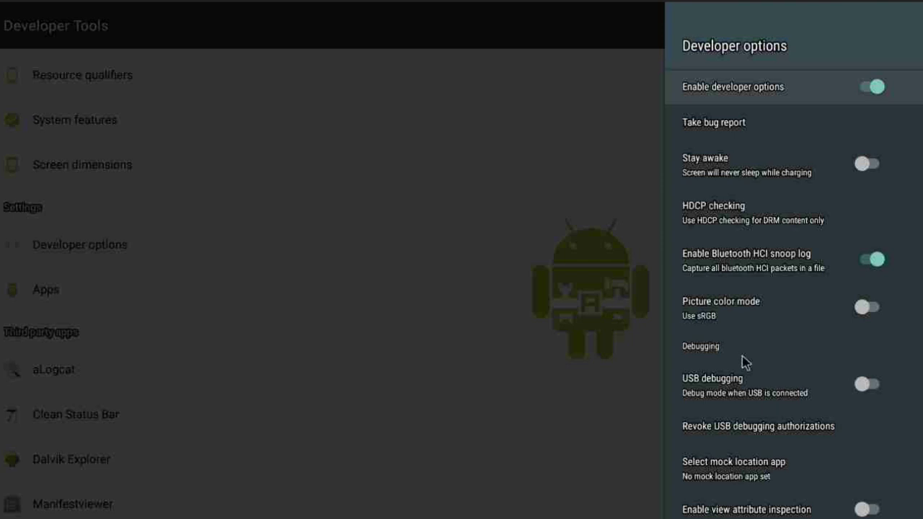
{"action": "key", "text": "Down"}
{"action": "key", "text": "Down"}
{"action": "key", "text": "Down"}
{"action": "key", "text": "Down"}
{"action": "key", "text": "Down"}
{"action": "key", "text": "Down"}
{"action": "key", "text": "Down"}
{"action": "key", "text": "Down"}
{"action": "key", "text": "Down"}
{"action": "key", "text": "Down"}
{"action": "key", "text": "Down"}
{"action": "key", "text": "Down"}
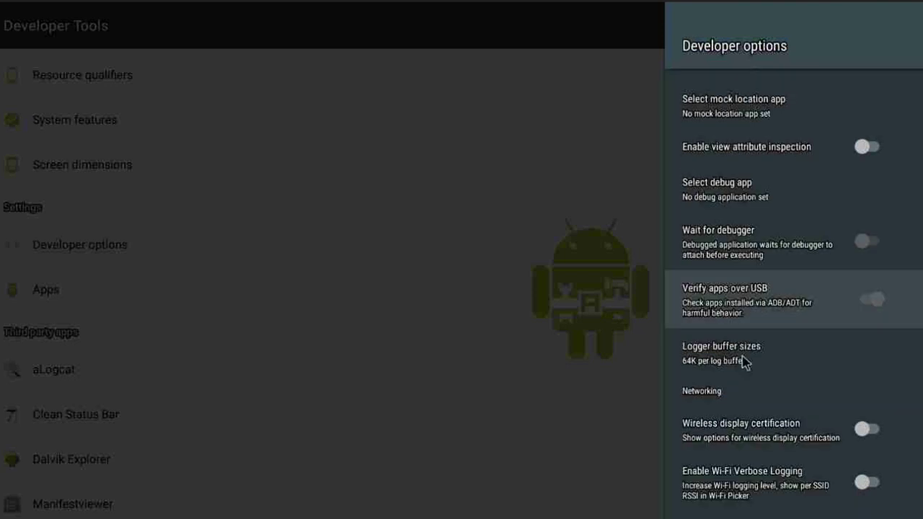
{"action": "key", "text": "Down"}
{"action": "key", "text": "Down"}
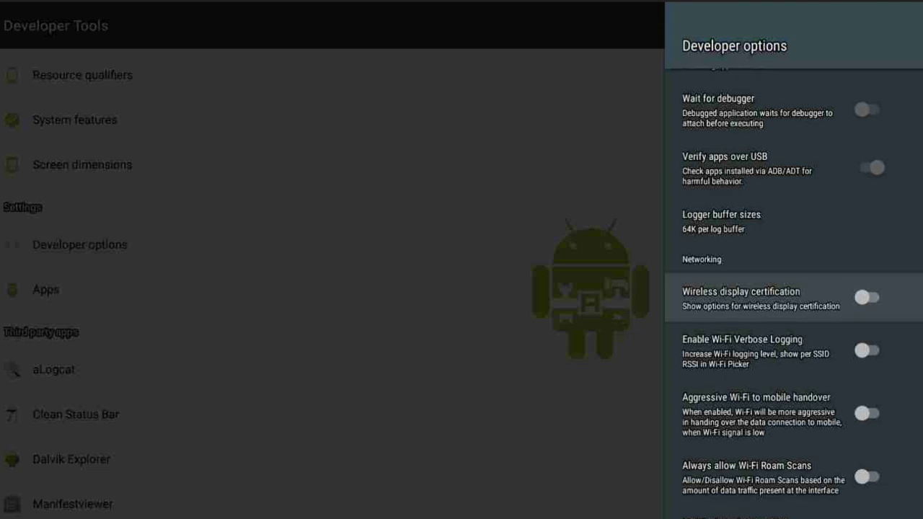
{"action": "key", "text": "Down"}
{"action": "key", "text": "Down"}
{"action": "key", "text": "Down"}
{"action": "key", "text": "Down"}
{"action": "key", "text": "Down"}
{"action": "key", "text": "Down"}
{"action": "key", "text": "Down"}
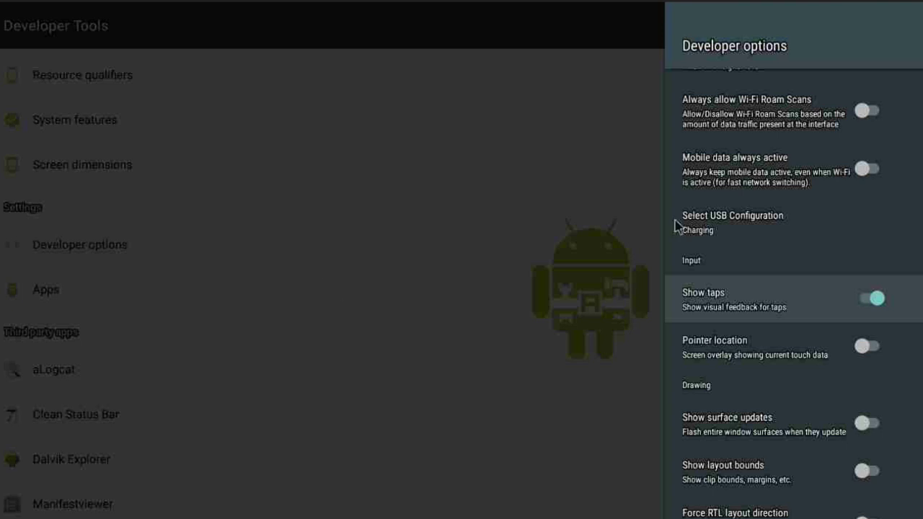
{"action": "left_click", "coordinate": [328, 204]}
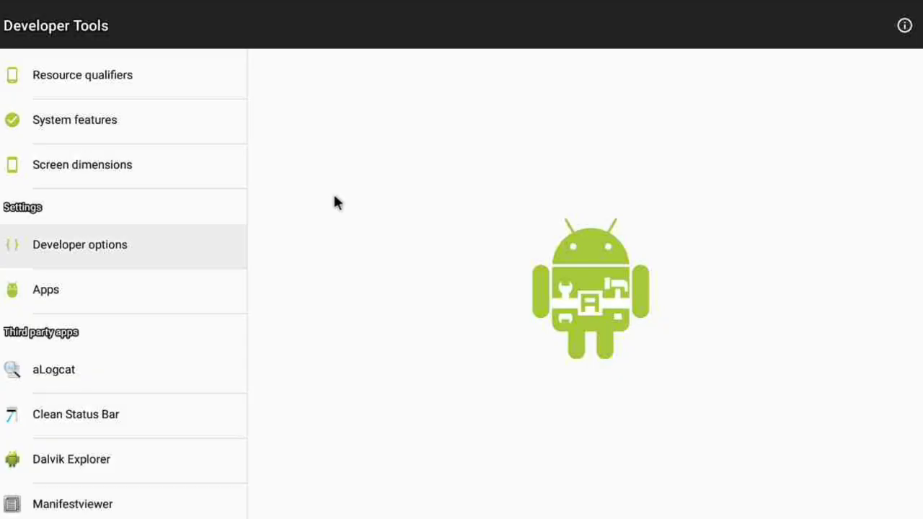
View and close the installed apps list in Developer Tools
{"action": "key", "text": "Down"}
{"action": "key", "text": "Return"}
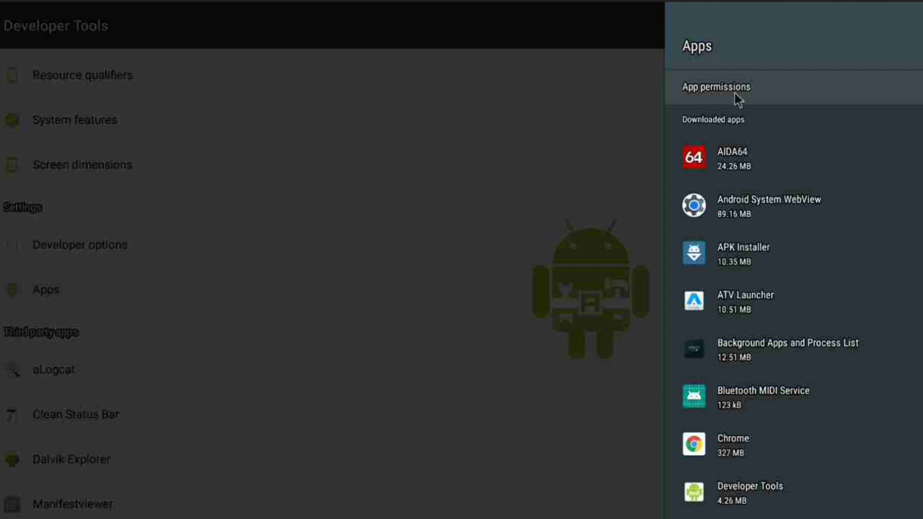
{"action": "left_click", "coordinate": [310, 291]}
Show the System features list, then exit Developer Tools to the launcher
{"action": "key", "text": "Up"}
{"action": "key", "text": "Up"}
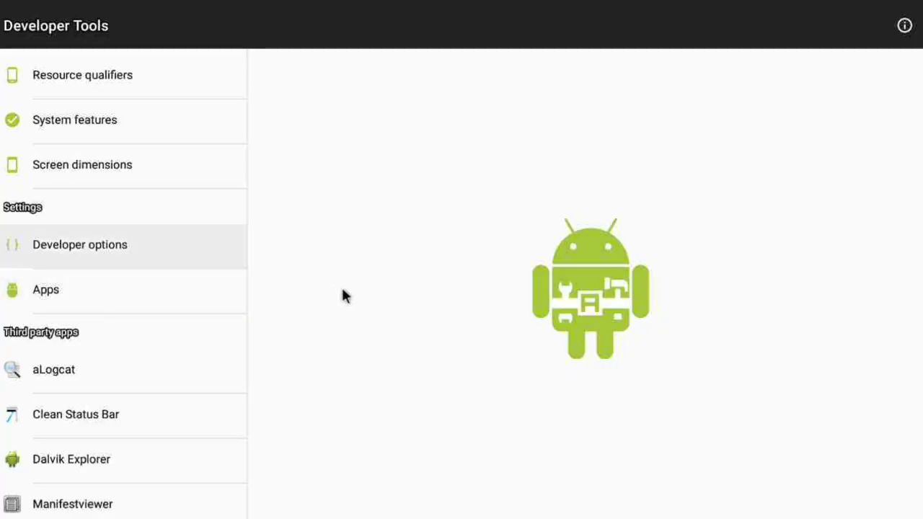
{"action": "key", "text": "Up"}
{"action": "key", "text": "Return"}
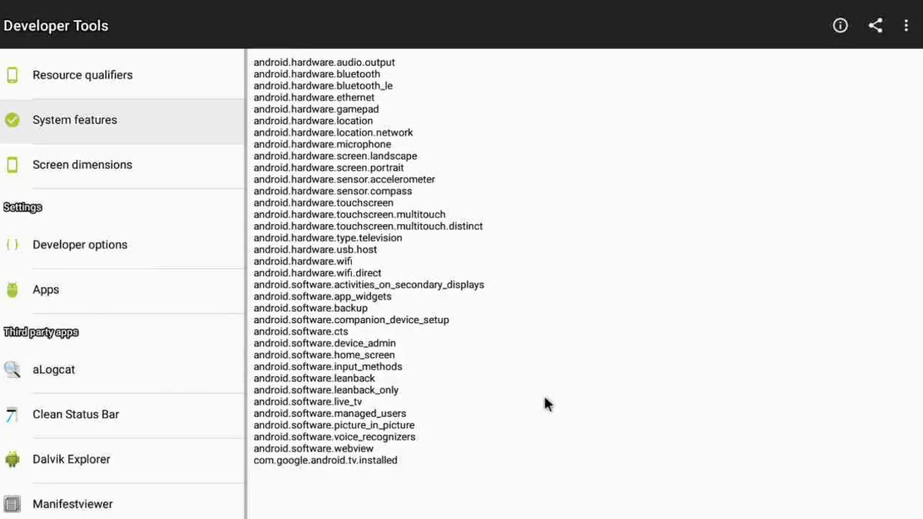
{"action": "key", "text": "Escape"}
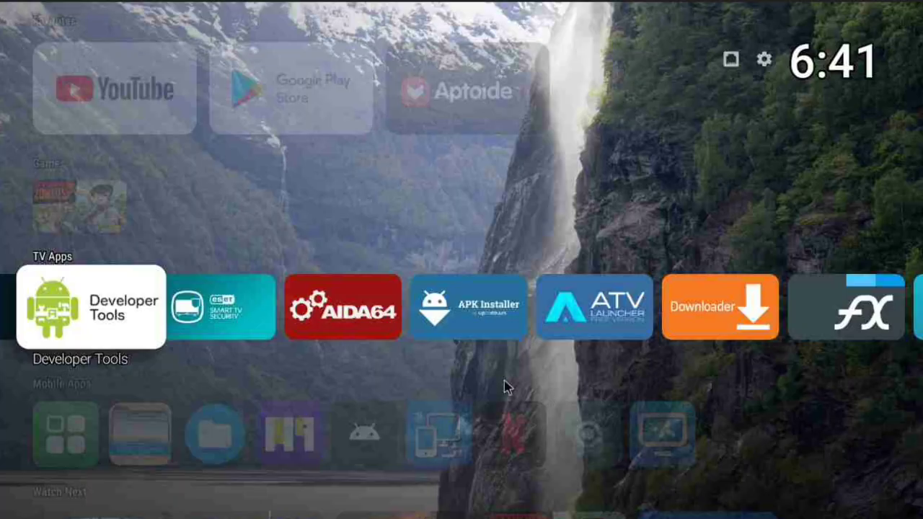
Relaunch Developer Tools and cancel the Install Clean Status Bar prompt
{"action": "key", "text": "Return"}
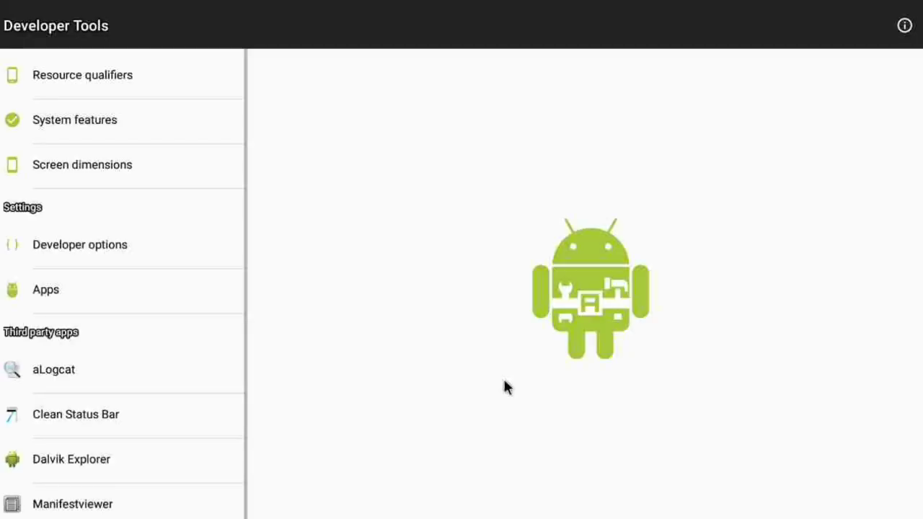
{"action": "key", "text": "Down"}
{"action": "key", "text": "Down"}
{"action": "key", "text": "Down"}
{"action": "key", "text": "Down"}
{"action": "key", "text": "Down"}
{"action": "key", "text": "Down"}
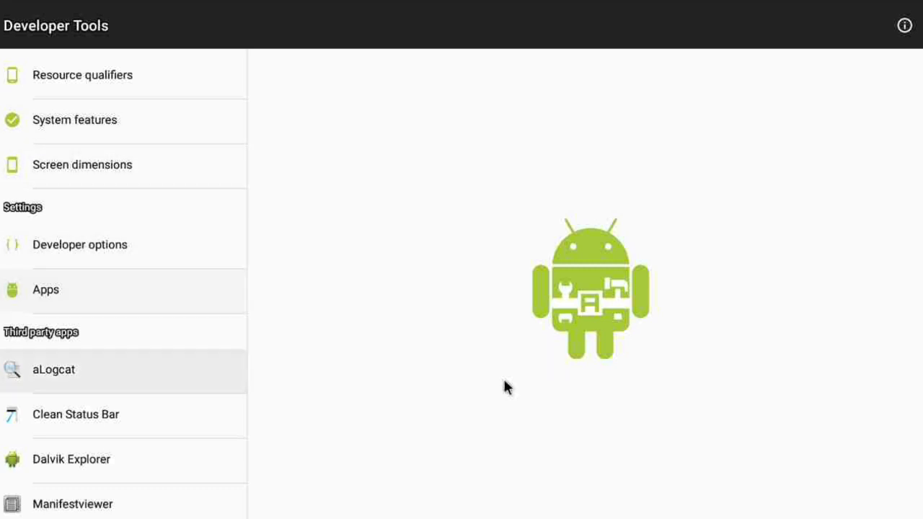
{"action": "key", "text": "Down"}
{"action": "key", "text": "Down"}
{"action": "key", "text": "Down"}
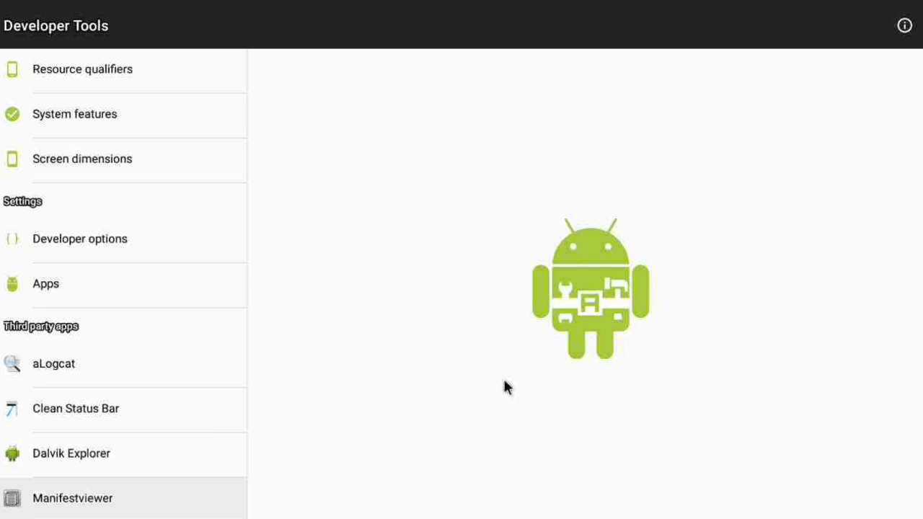
{"action": "key", "text": "Up"}
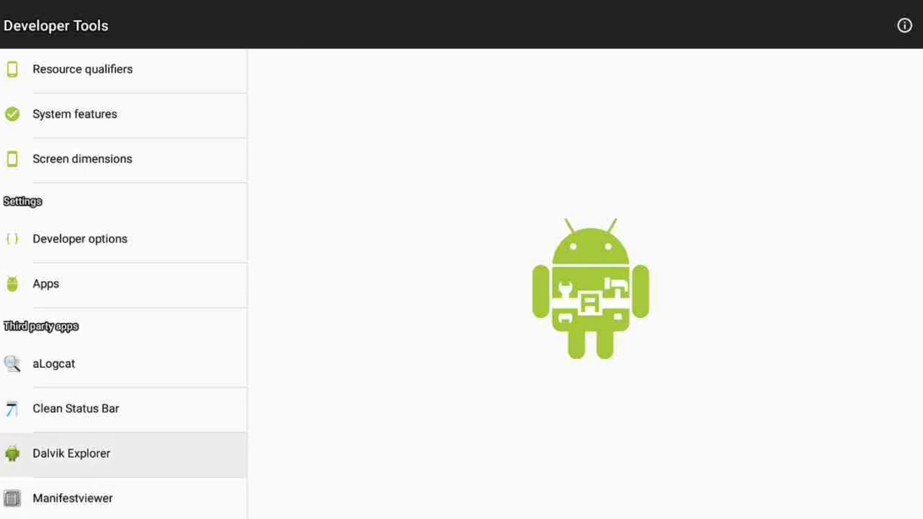
{"action": "key", "text": "Up"}
{"action": "key", "text": "Return"}
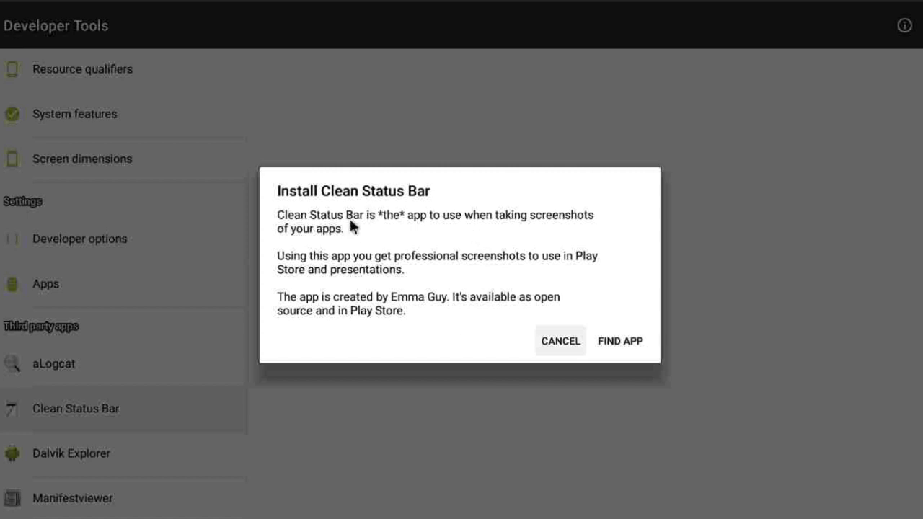
{"action": "left_click", "coordinate": [562, 350]}
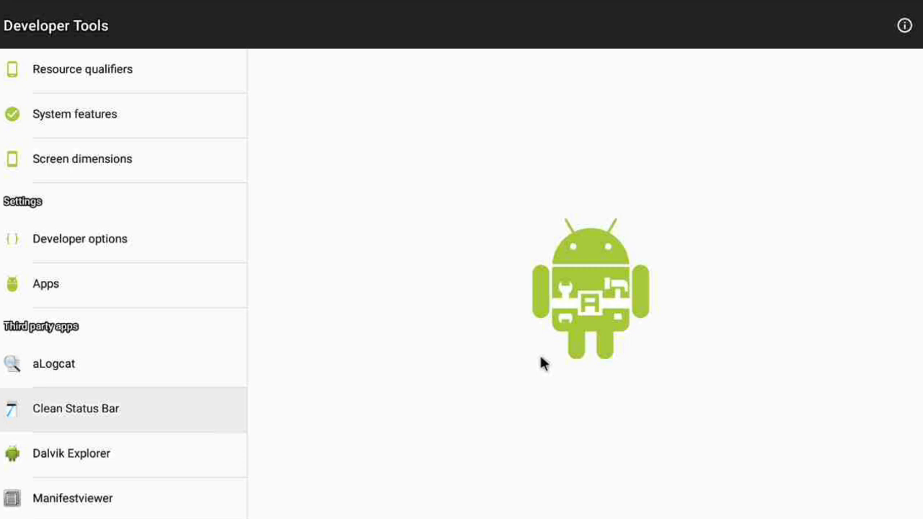
Browse the tool list up to Screen dimensions and exit to the home screen
{"action": "key", "text": "Down"}
{"action": "key", "text": "Down"}
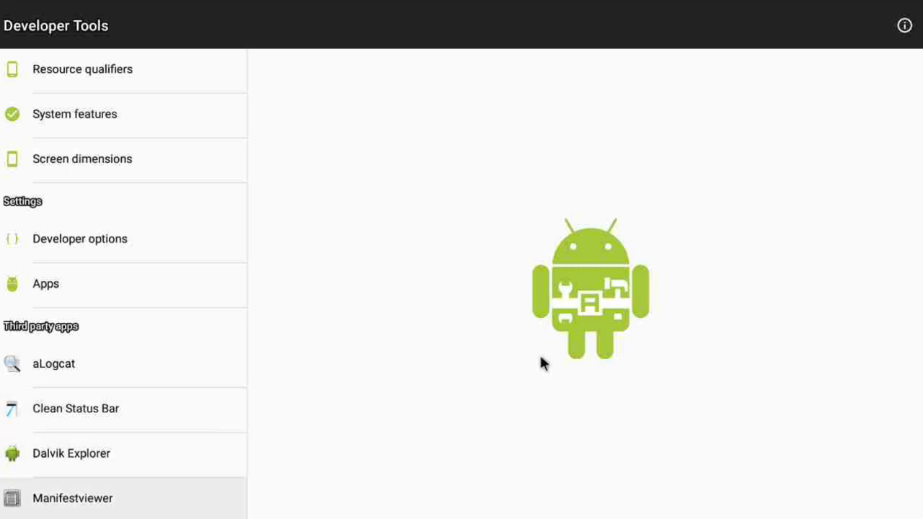
{"action": "key", "text": "Up"}
{"action": "key", "text": "Up"}
{"action": "key", "text": "Up"}
{"action": "key", "text": "Up"}
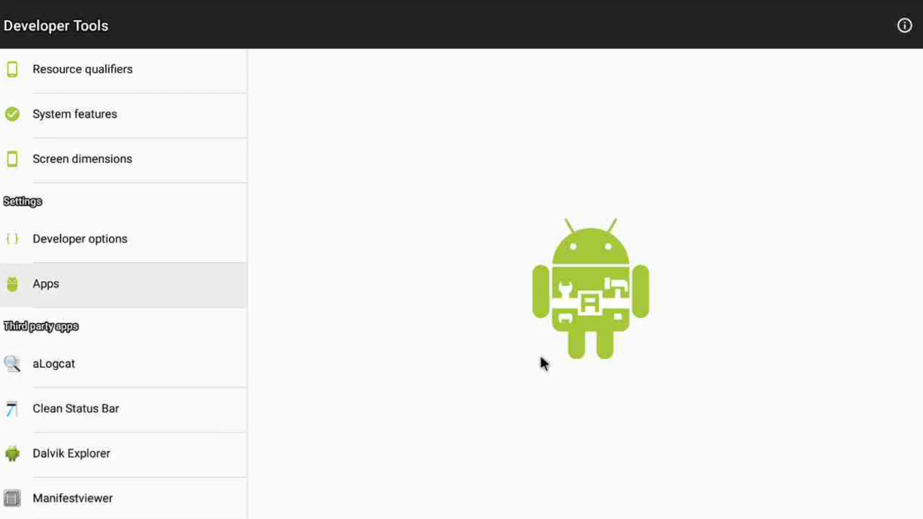
{"action": "key", "text": "Up"}
{"action": "key", "text": "Up"}
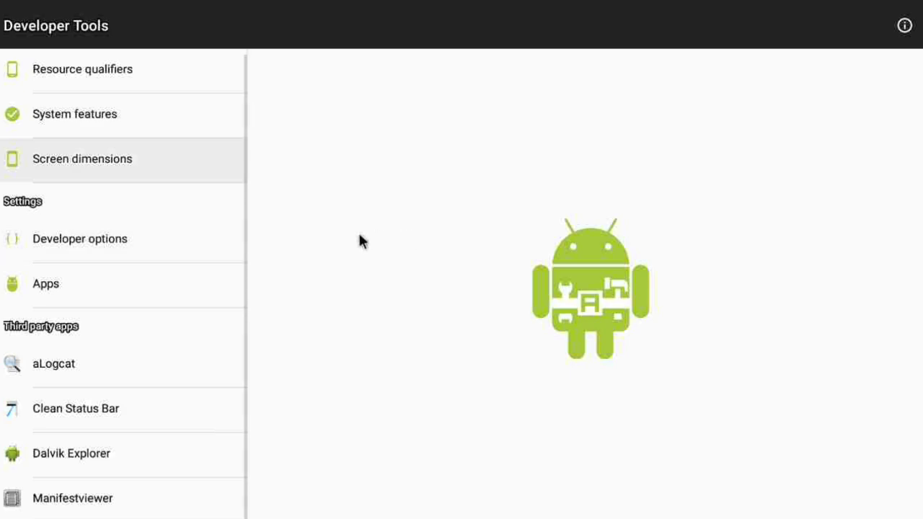
{"action": "key", "text": "Escape"}
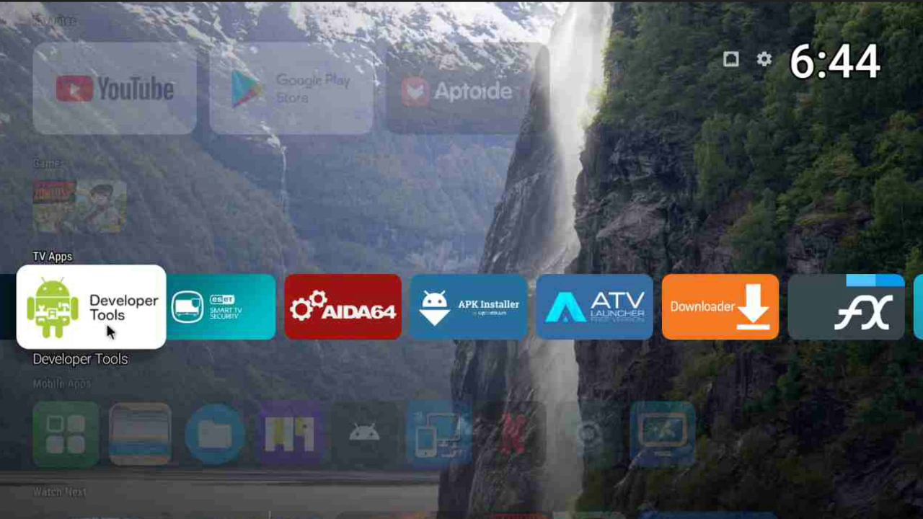
Open Projectivy Launcher's Accessibility service page from its settings menu
{"action": "key", "text": "Left"}
{"action": "key", "text": "Up"}
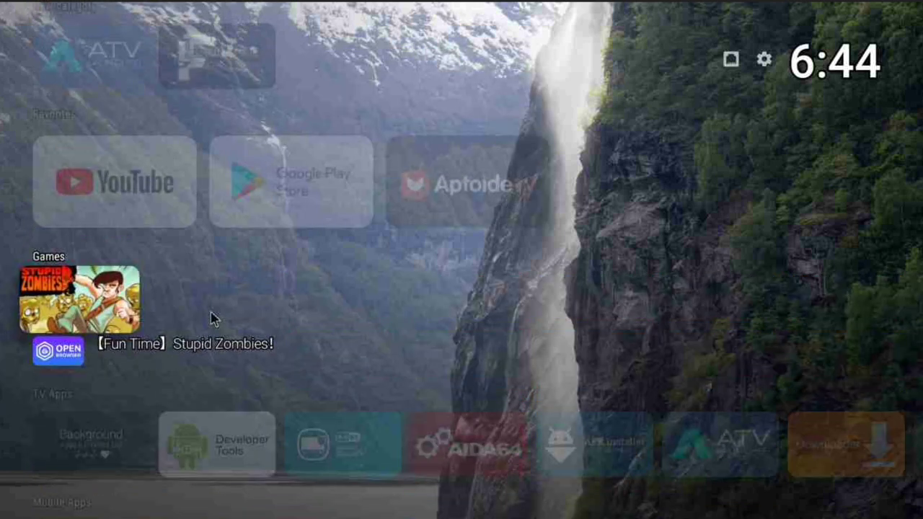
{"action": "left_click", "coordinate": [766, 61]}
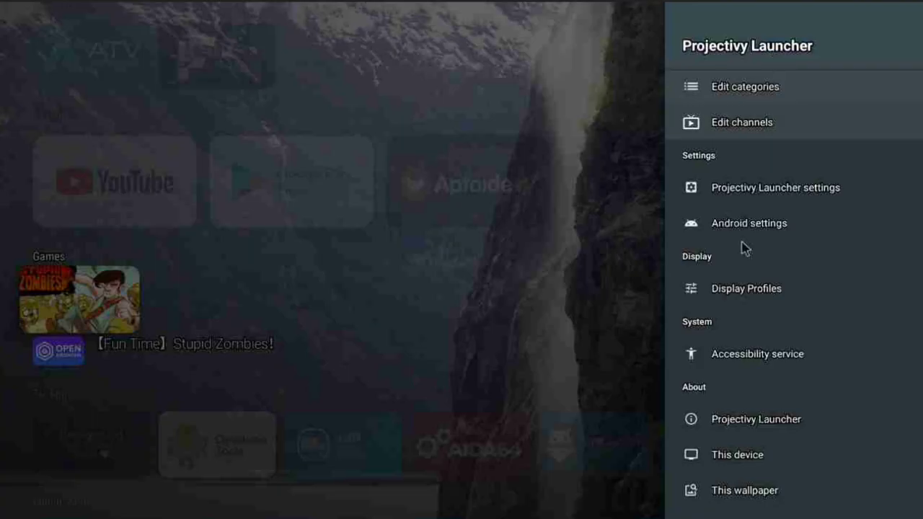
{"action": "left_click", "coordinate": [769, 361]}
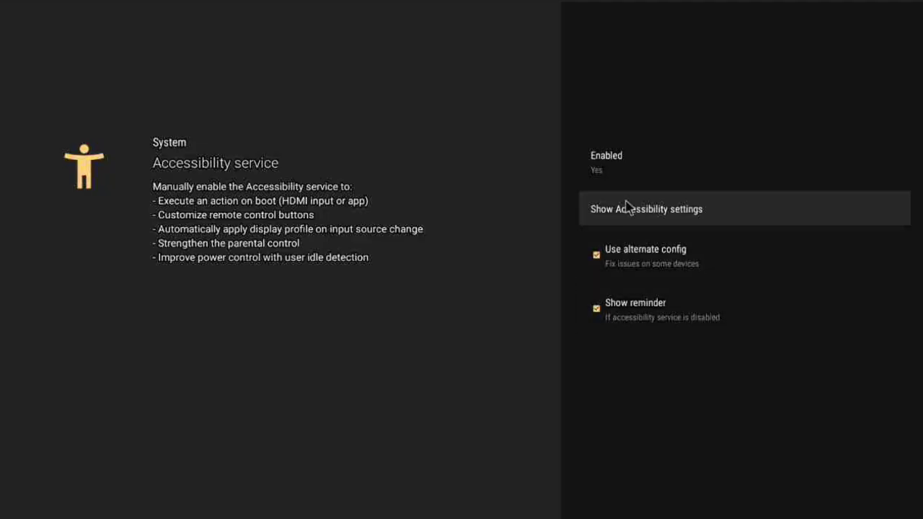
Agree to the accessibility terms so the service shows Enabled: Yes, and return to the menu
{"action": "key", "text": "Return"}
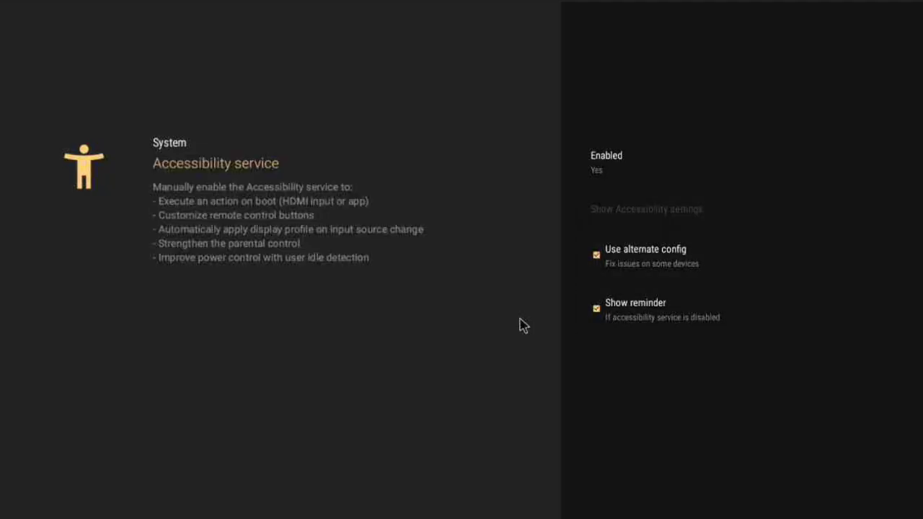
{"action": "key", "text": "Return"}
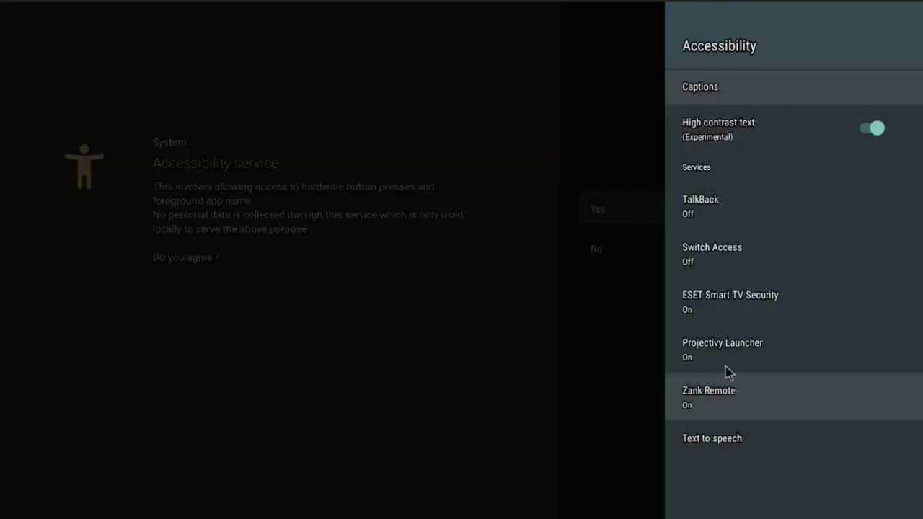
{"action": "key", "text": "Escape"}
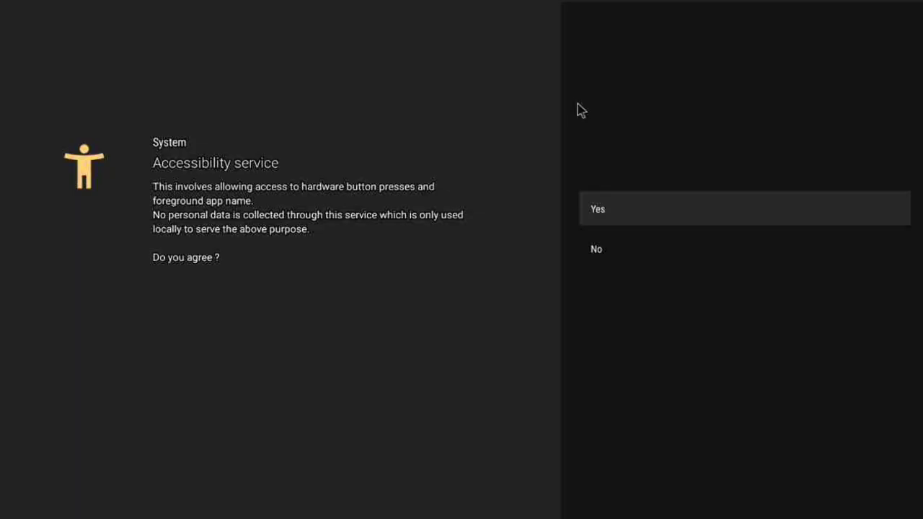
{"action": "key", "text": "Return"}
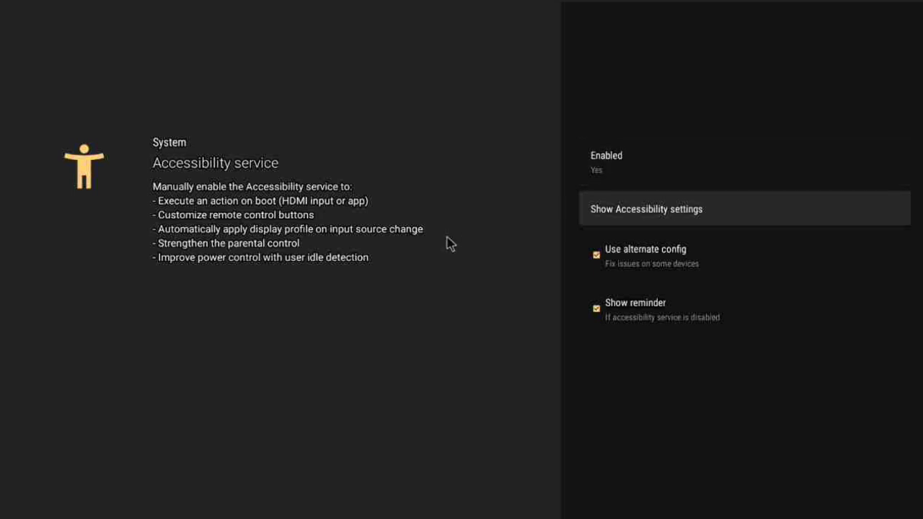
{"action": "key", "text": "Escape"}
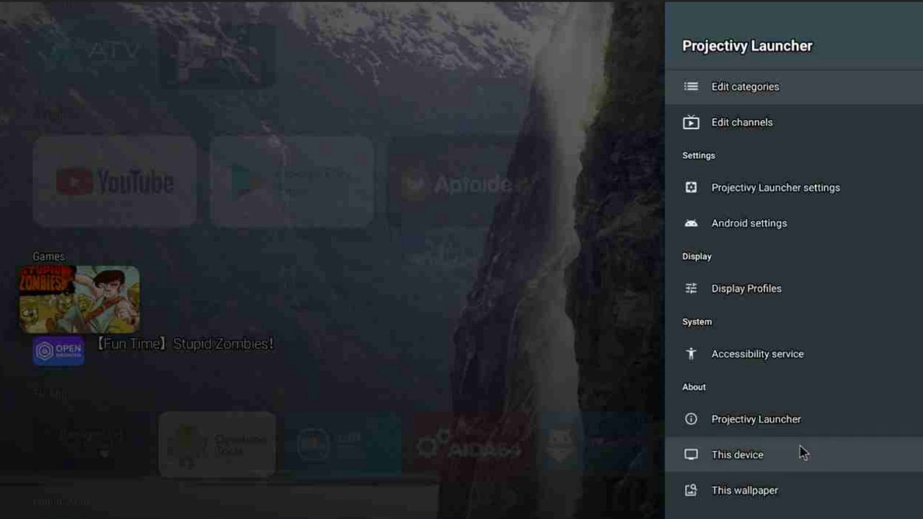
Close the launcher menu and open the Accessibility page in Android TV Settings
{"action": "left_click", "coordinate": [553, 281]}
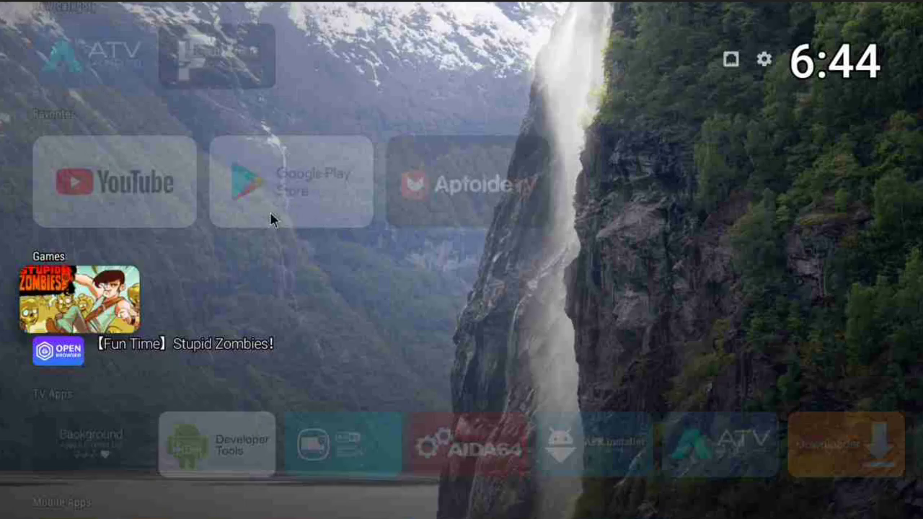
{"action": "key", "text": "Up"}
{"action": "key", "text": "Up"}
{"action": "key", "text": "Up"}
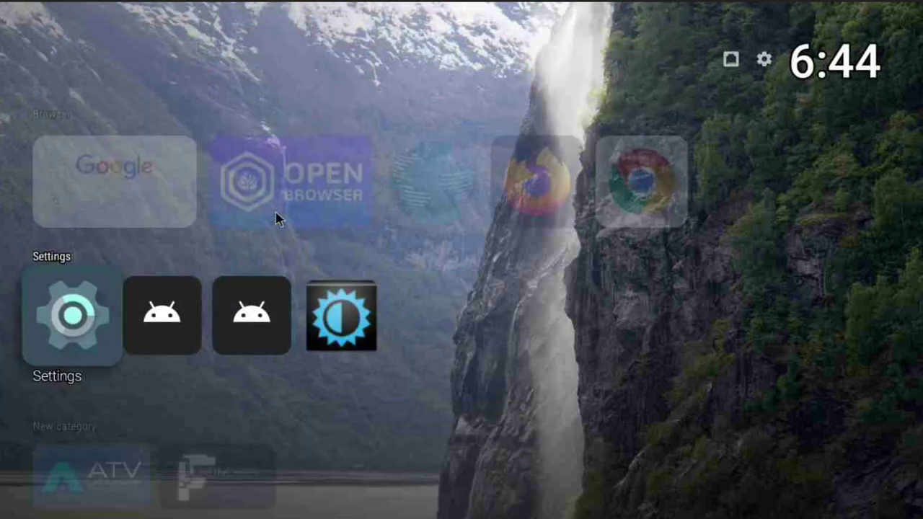
{"action": "key", "text": "Return"}
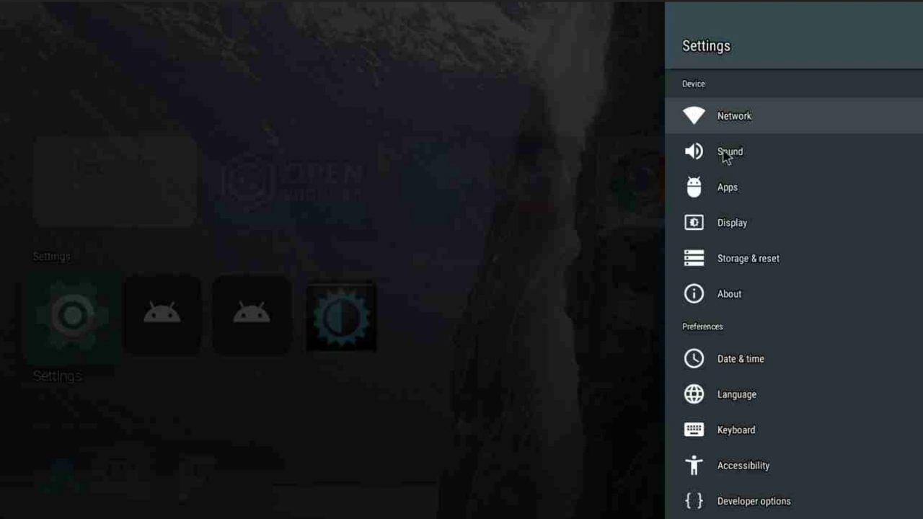
{"action": "scroll", "coordinate": [750, 368], "scroll_direction": "down", "scroll_amount": 3}
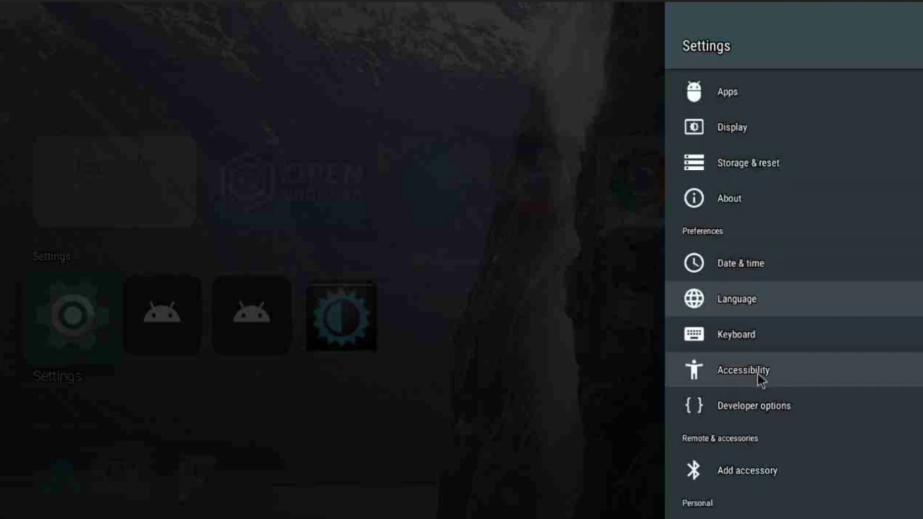
{"action": "left_click", "coordinate": [757, 375]}
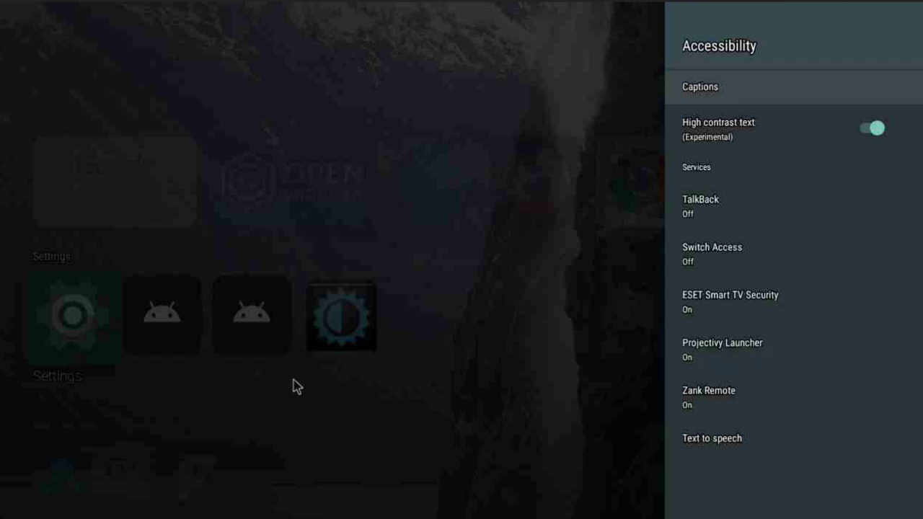
View the Captions settings twice without changes and return to the main Settings list
{"action": "key", "text": "Return"}
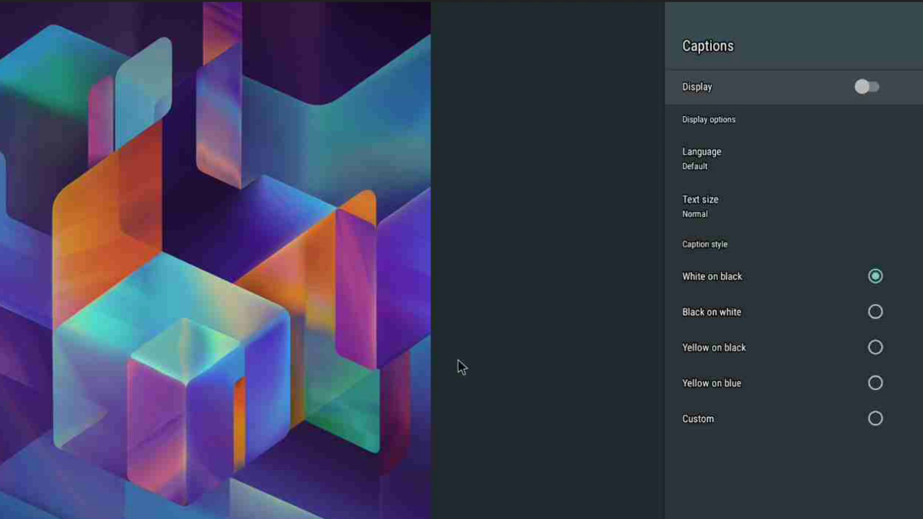
{"action": "key", "text": "Escape"}
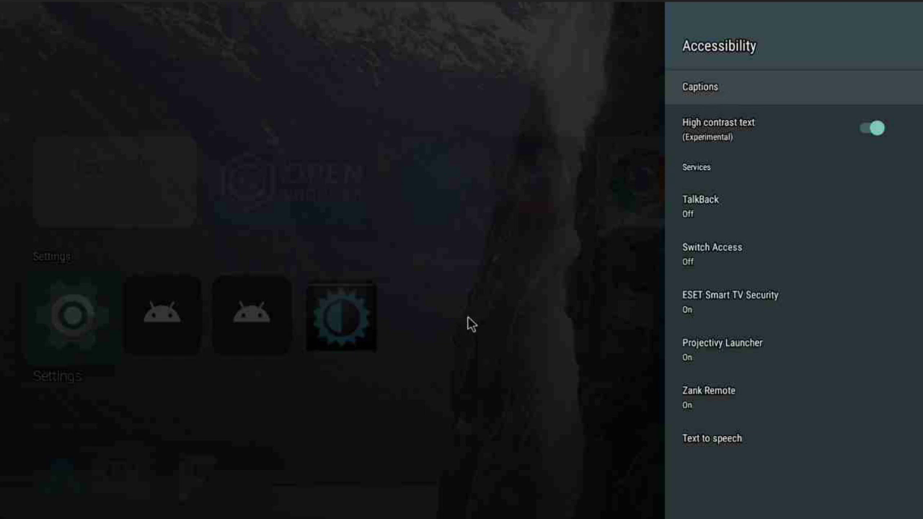
{"action": "key", "text": "Return"}
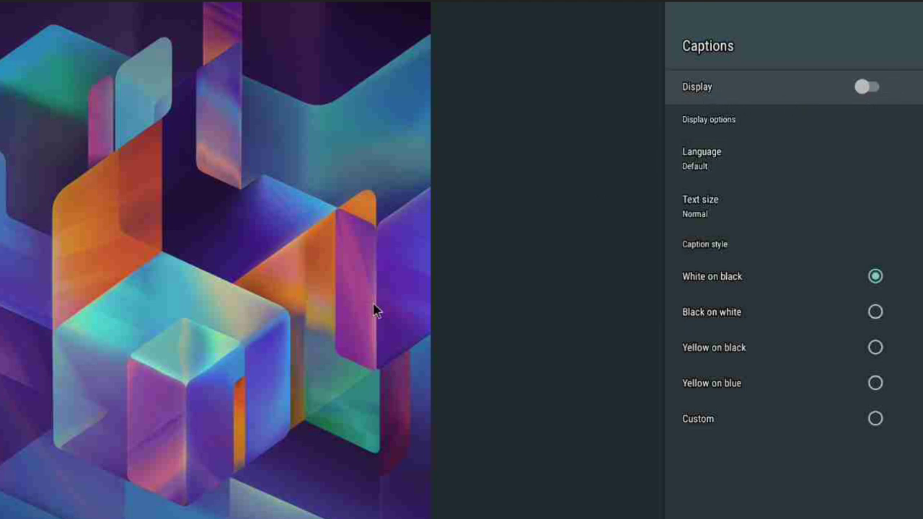
{"action": "right_click", "coordinate": [380, 108]}
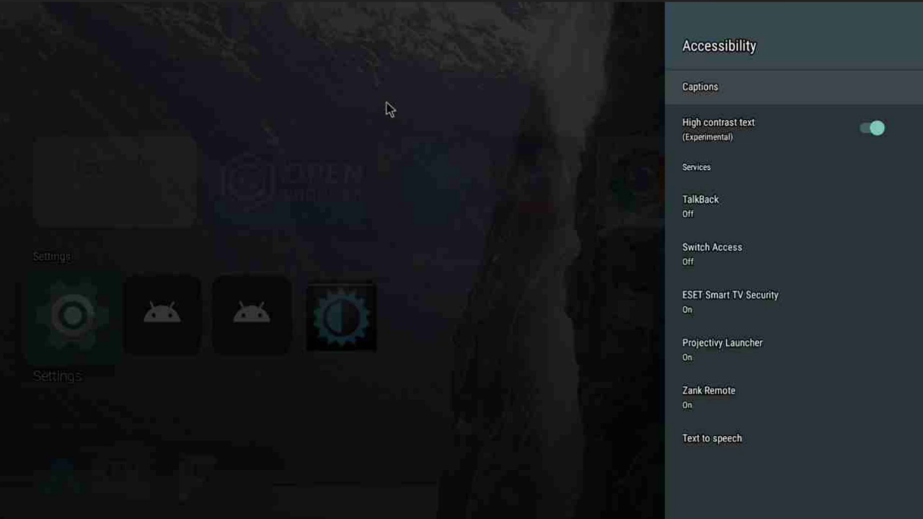
{"action": "right_click", "coordinate": [615, 388]}
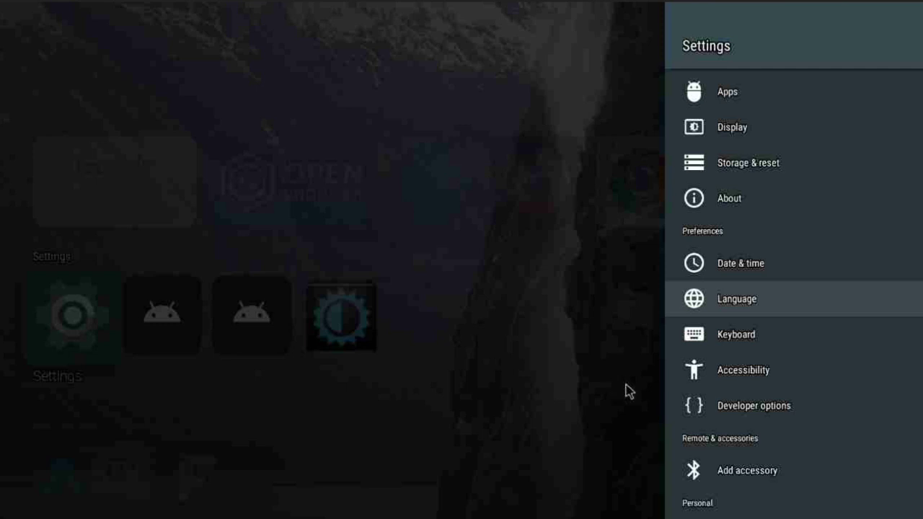
Open Developer options from Settings and highlight Take bug report
{"action": "key", "text": "Down"}
{"action": "key", "text": "Down"}
{"action": "key", "text": "Down"}
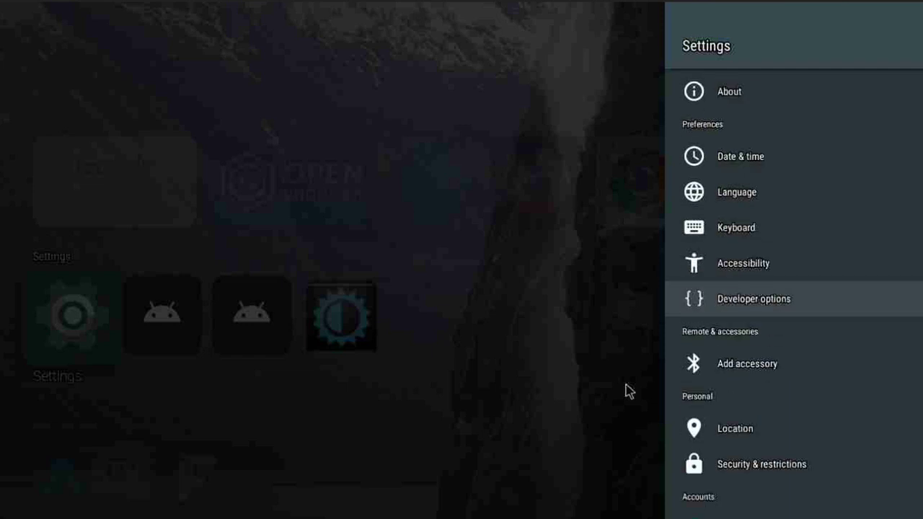
{"action": "key", "text": "Return"}
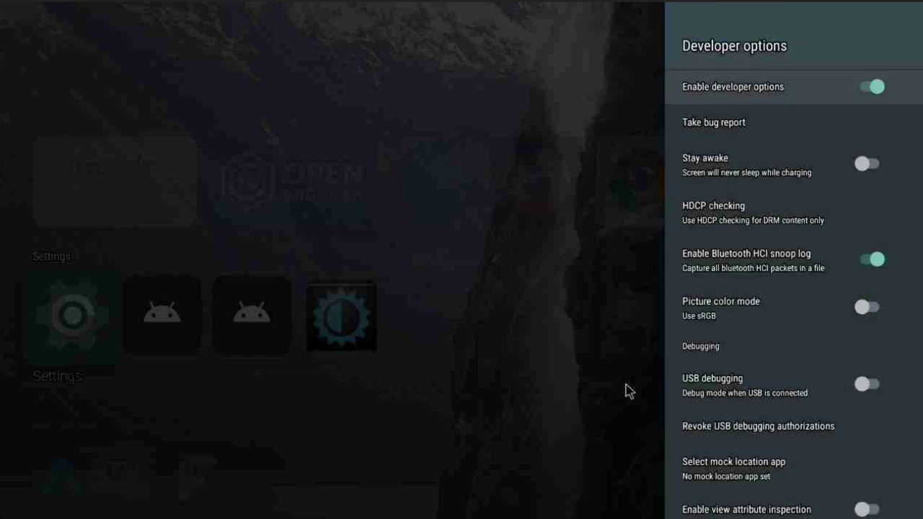
{"action": "key", "text": "Down"}
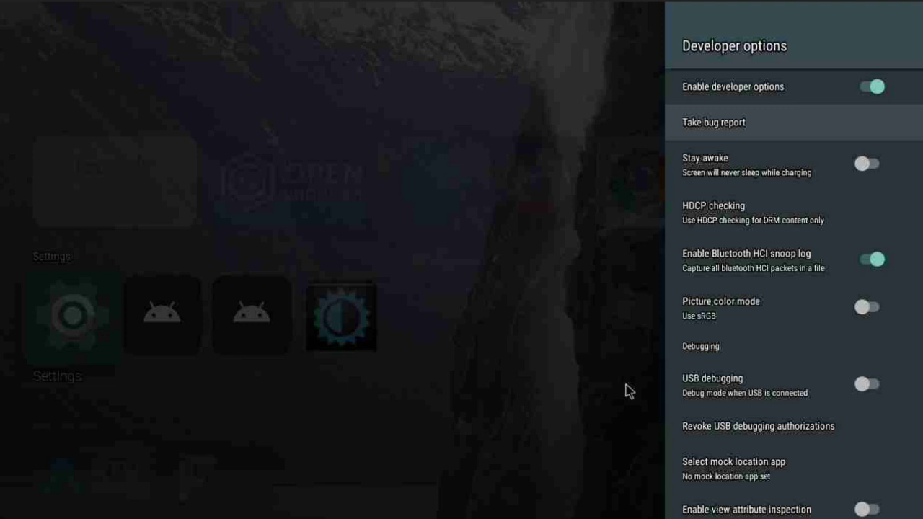